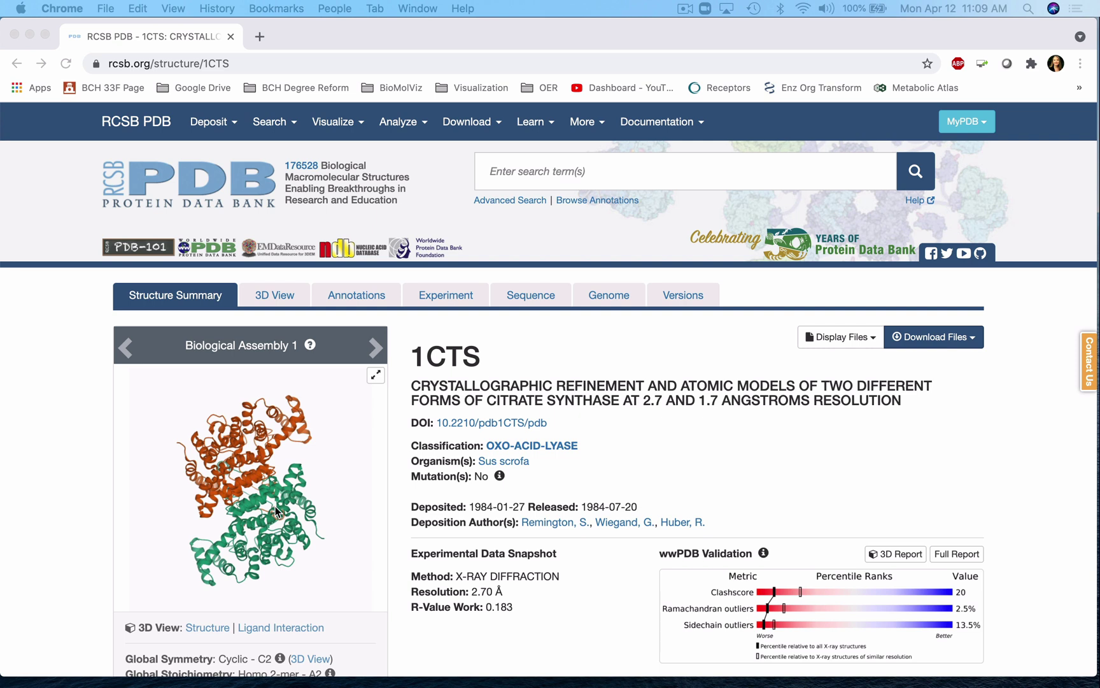
# Switch to PyMOL and fetch the citrate synthase structure 1CTS.
pyautogui.press('super+Tab')
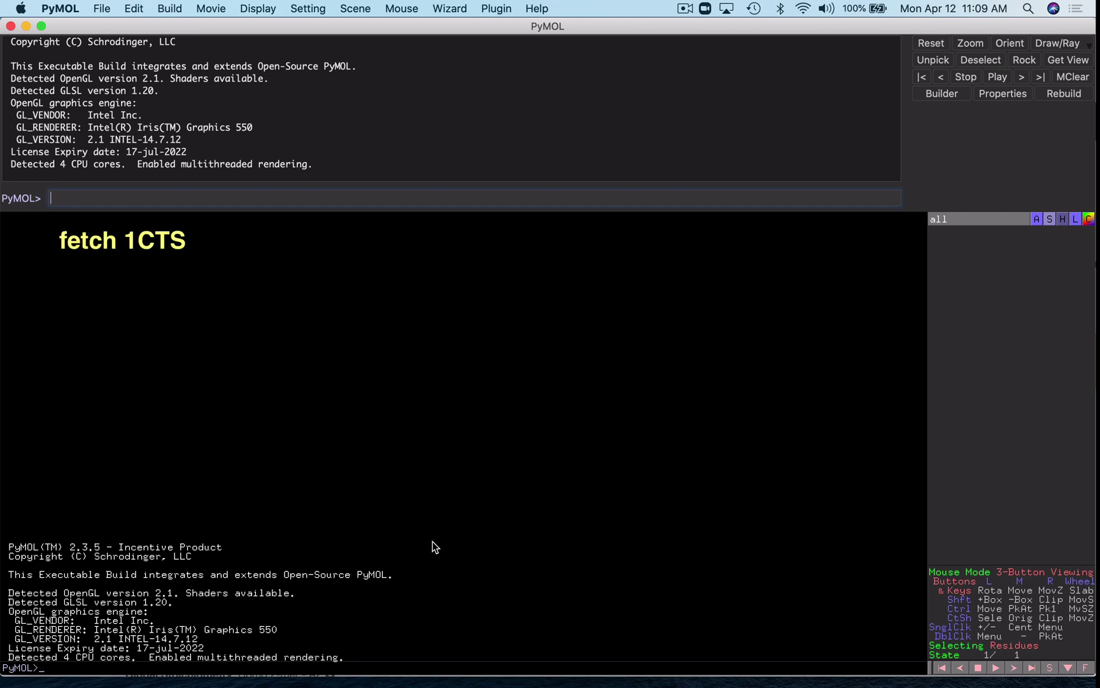
pyautogui.write('fetch 1C')
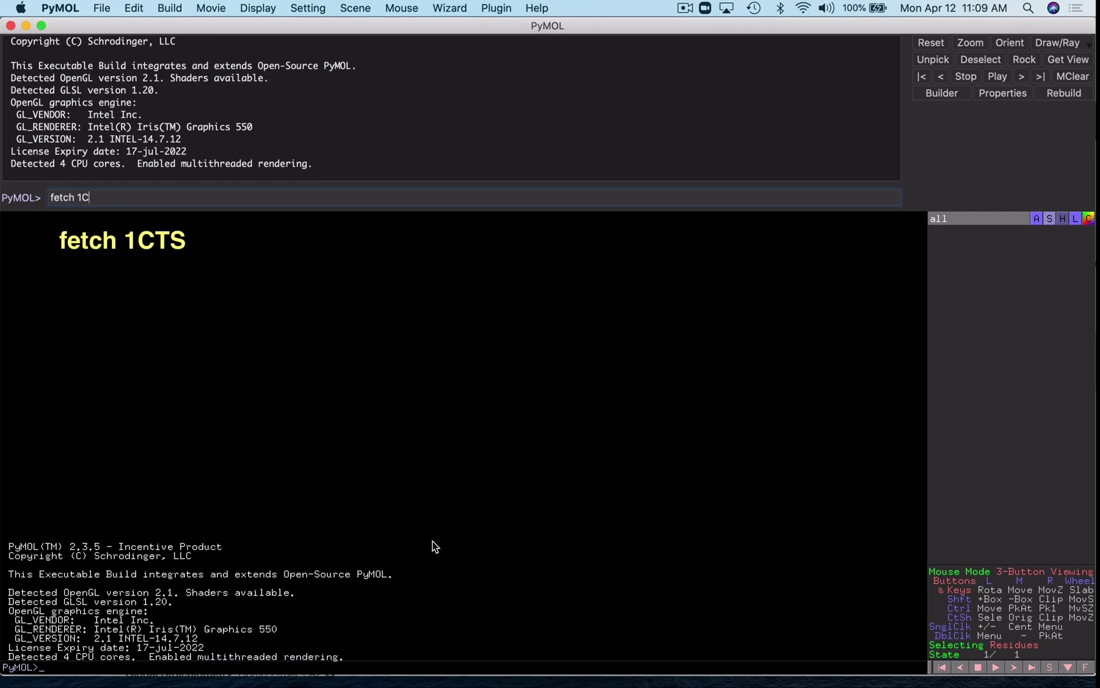
pyautogui.write('TS')
pyautogui.press('Return')
pyautogui.moveTo(432, 458); pyautogui.dragTo(424, 275)
# Display the amino acid sequence of 1CTS, starting from its first residue.
pyautogui.click(270, 8)
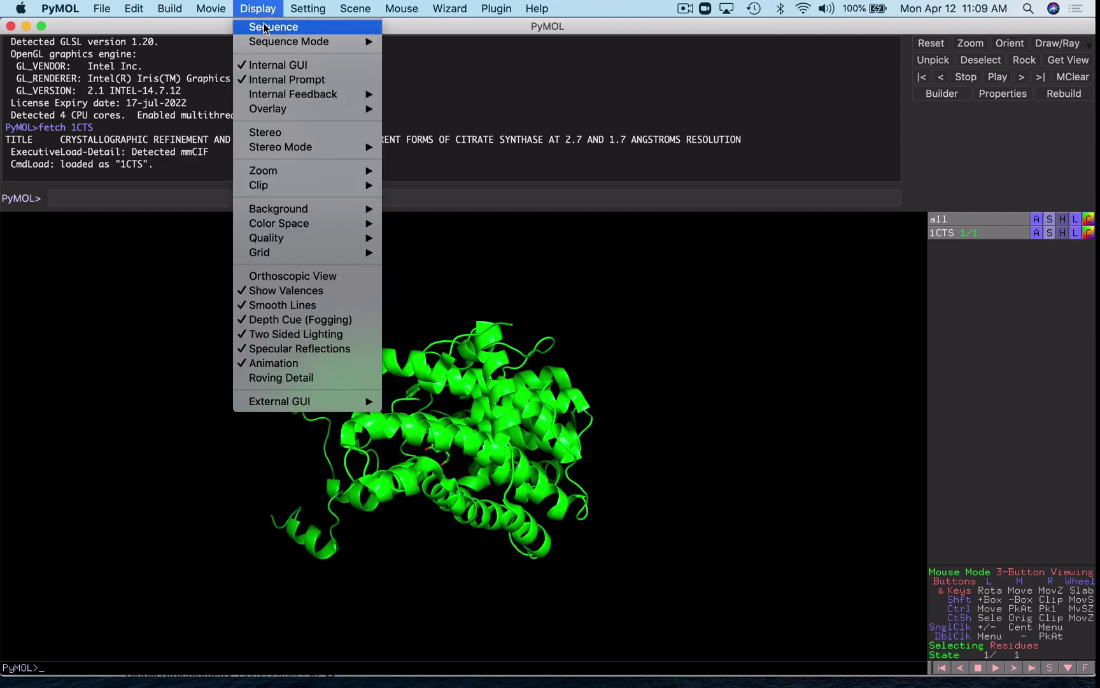
pyautogui.click(266, 27)
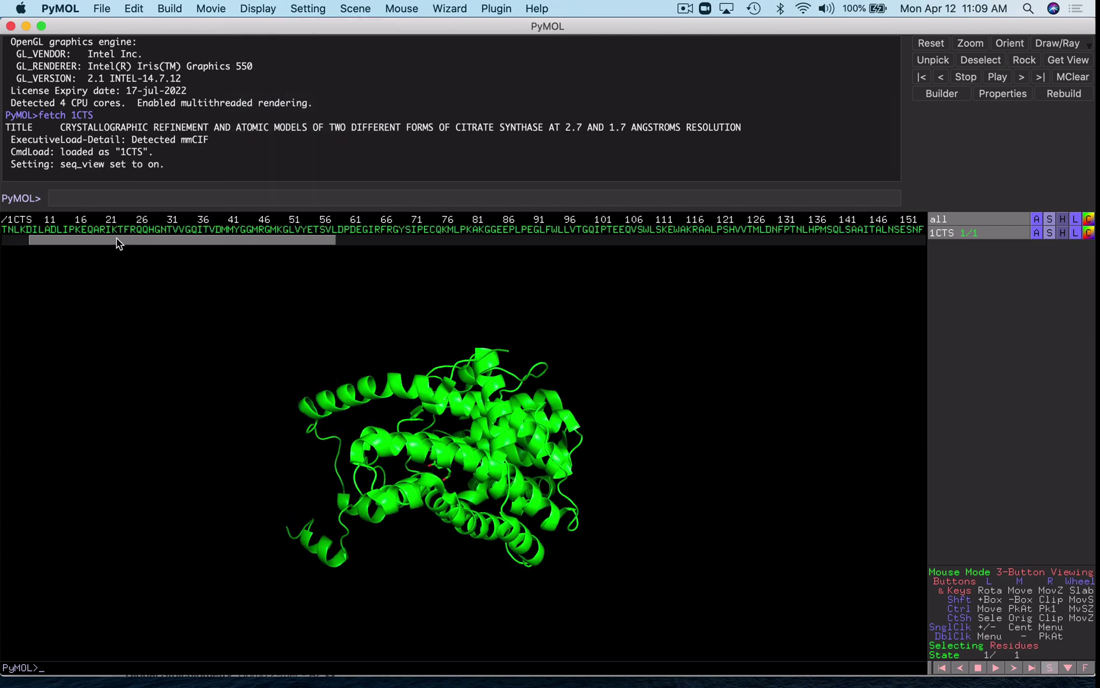
pyautogui.moveTo(140, 244); pyautogui.dragTo(64, 256)
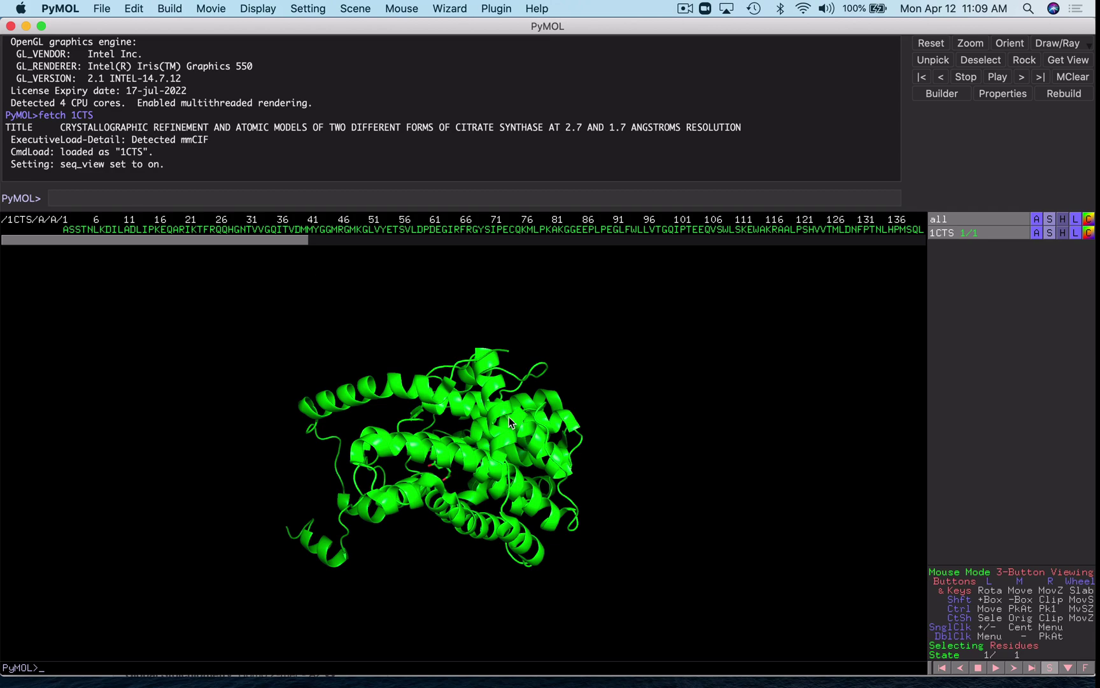
# Generate the symmetry mates of 1CTS within 4 A.
pyautogui.moveTo(500, 401); pyautogui.dragTo(561, 562)
pyautogui.moveTo(505, 503); pyautogui.dragTo(349, 442)
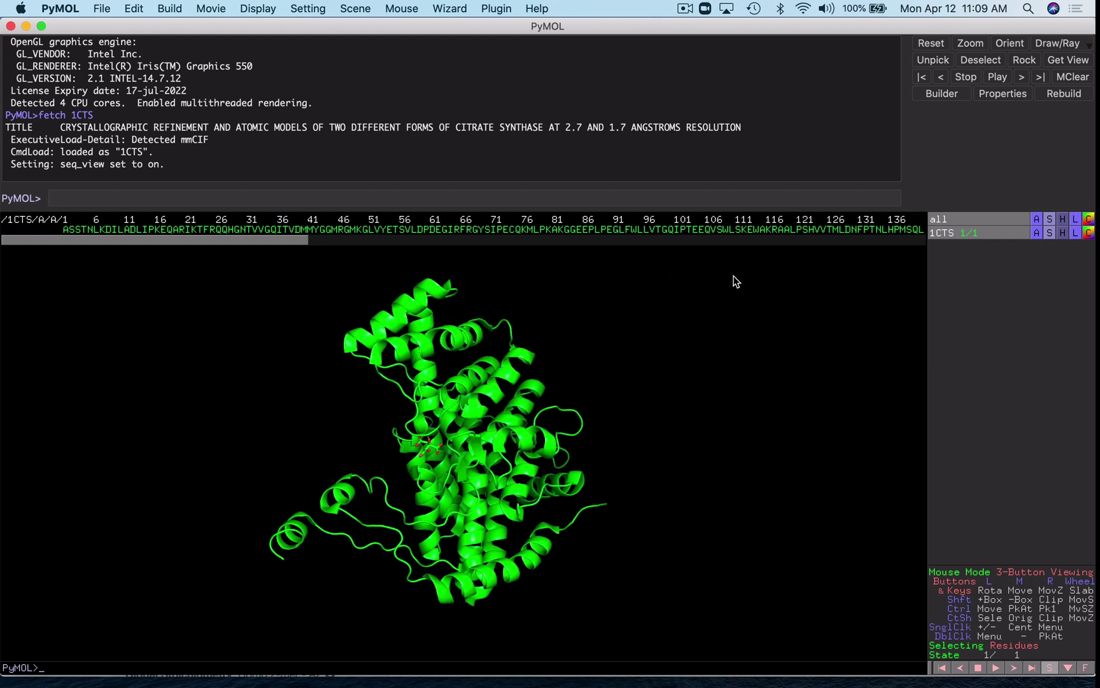
pyautogui.click(1036, 234)
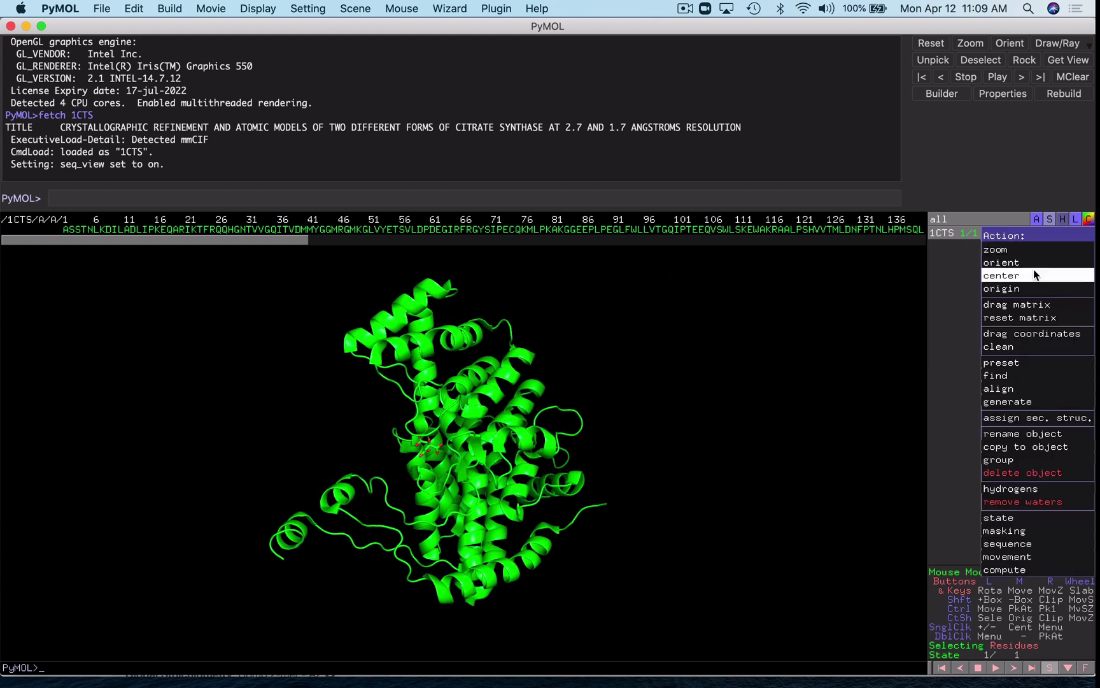
pyautogui.moveTo(1024, 401)
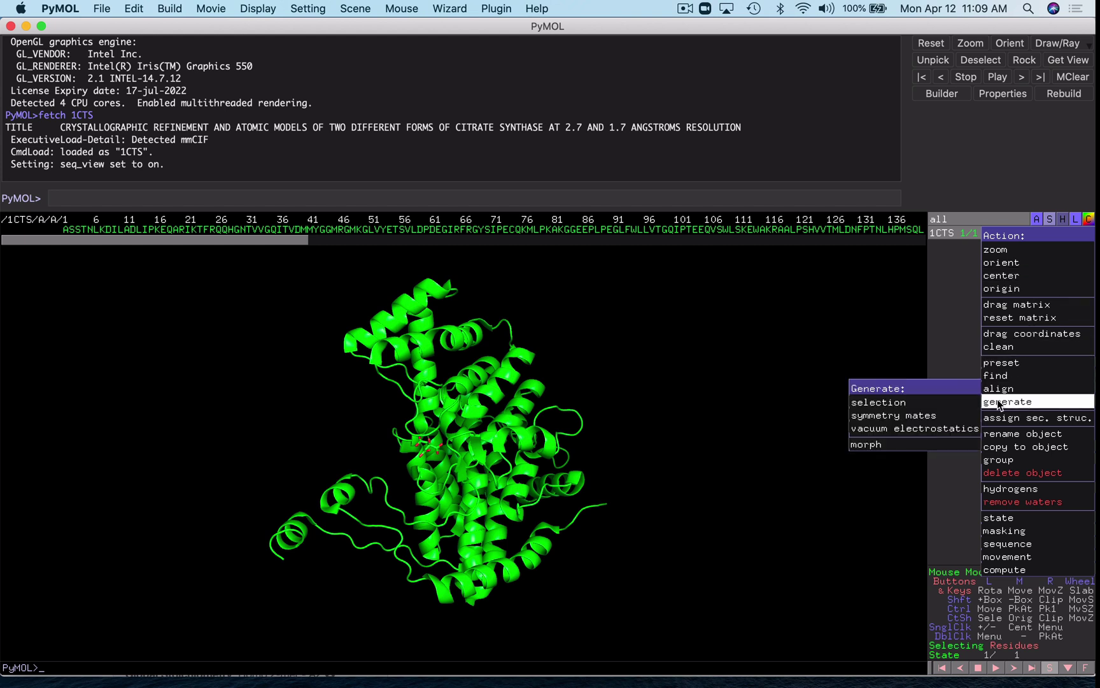
pyautogui.moveTo(941, 403)
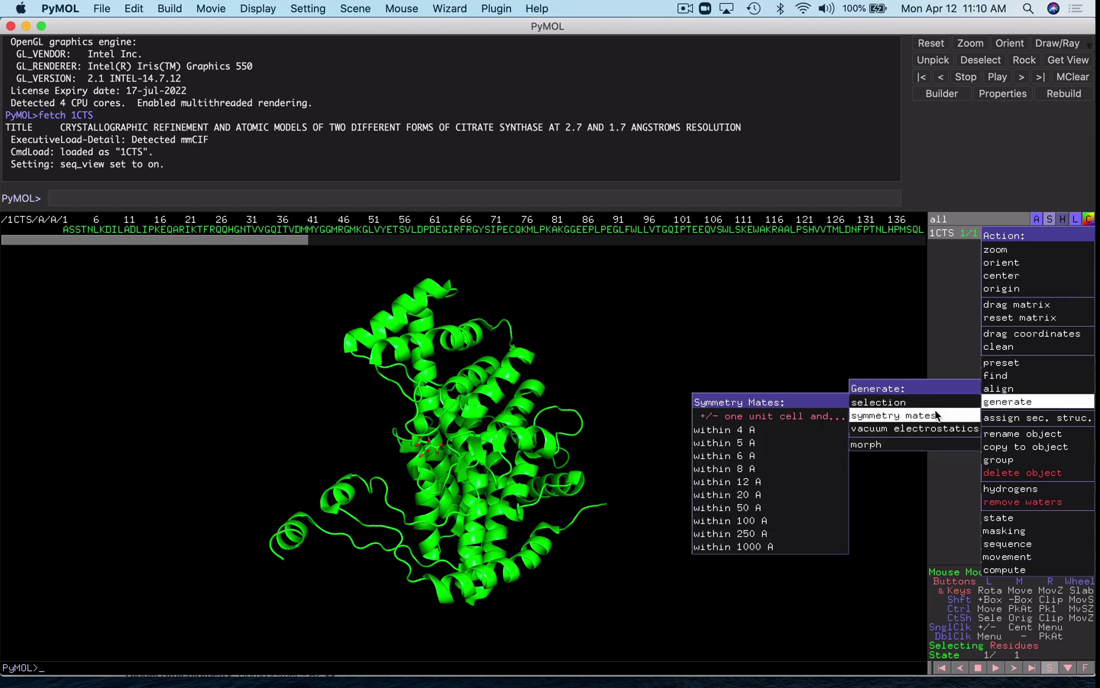
pyautogui.click(781, 428)
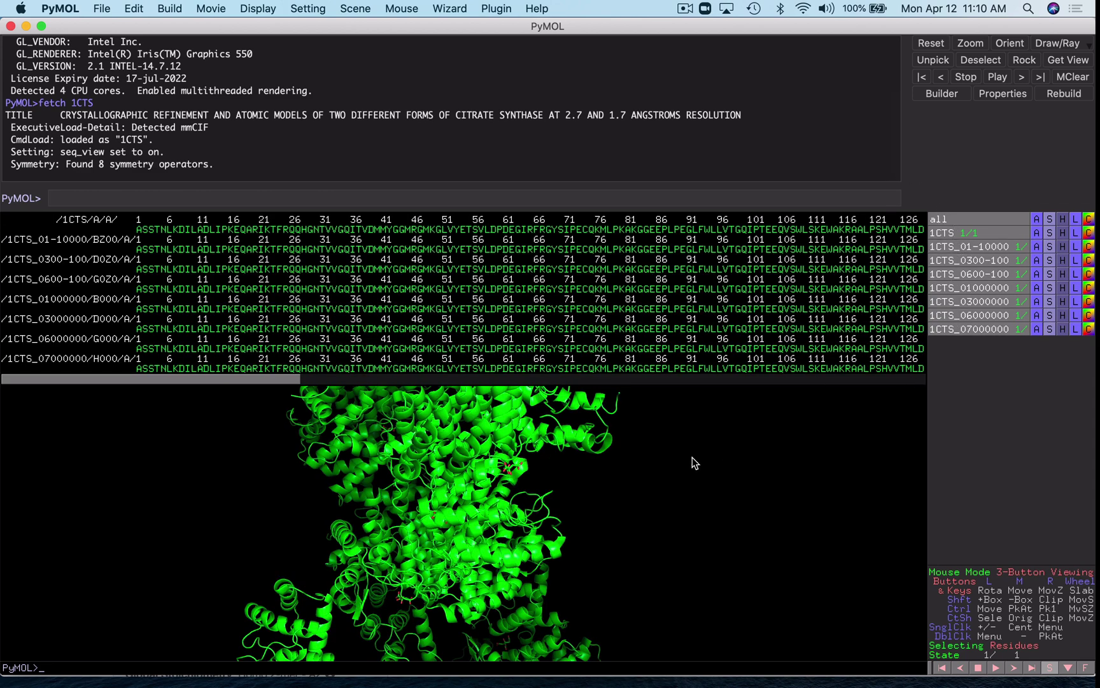
# Hide all seven generated symmetry mates so that only the original 1CTS object is displayed.
pyautogui.moveTo(685, 461); pyautogui.dragTo(628, 608)
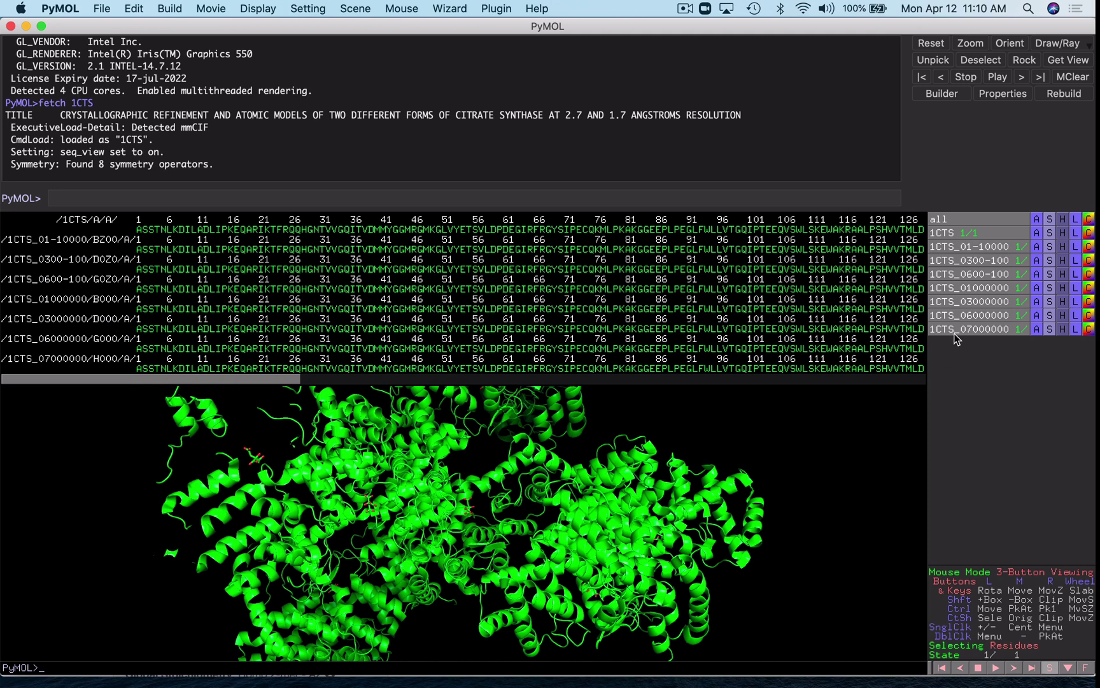
pyautogui.moveTo(959, 329); pyautogui.dragTo(955, 249)
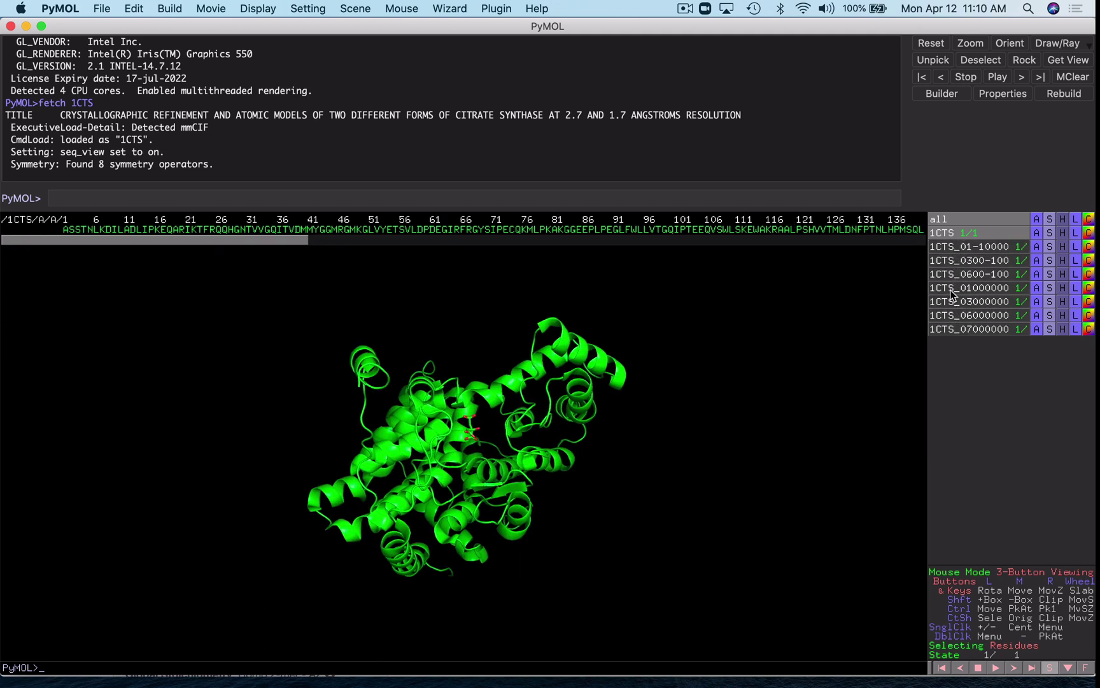
pyautogui.moveTo(459, 438)
pyautogui.mouseDown()
pyautogui.moveTo(539, 435)
pyautogui.moveTo(462, 459)
pyautogui.moveTo(468, 426)
pyautogui.mouseUp()
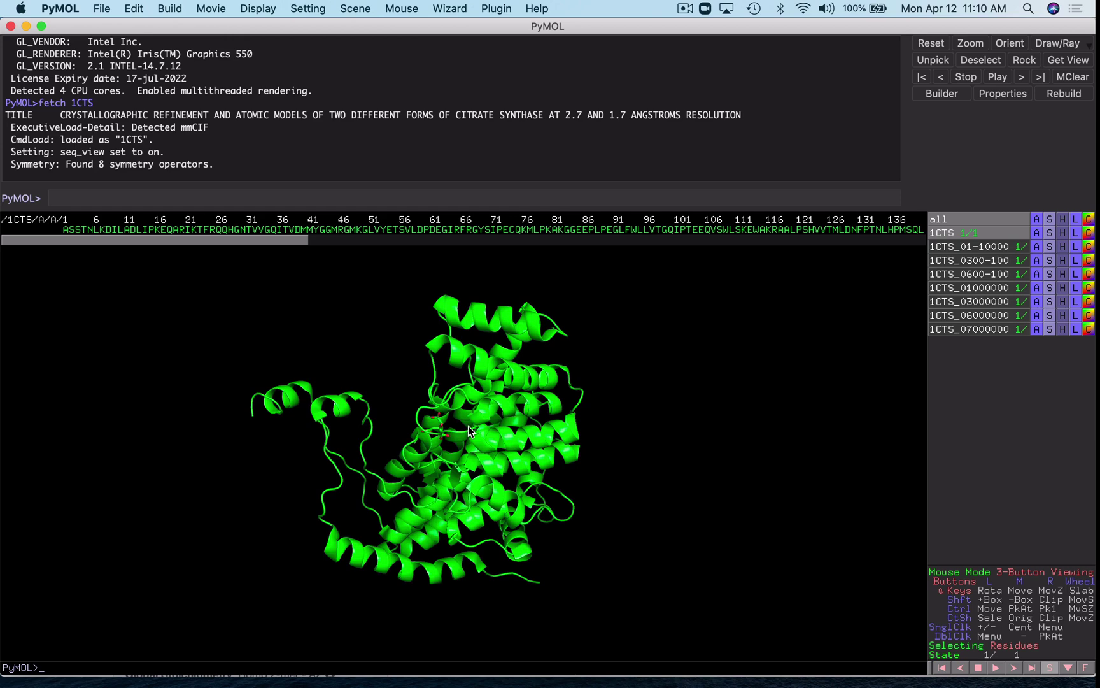
# Show the mates 1CTS_01-10000, 1CTS_0300-100 and 1CTS_0600-100 one at a time beside 1CTS to examine their contacts.
pyautogui.click(983, 247)
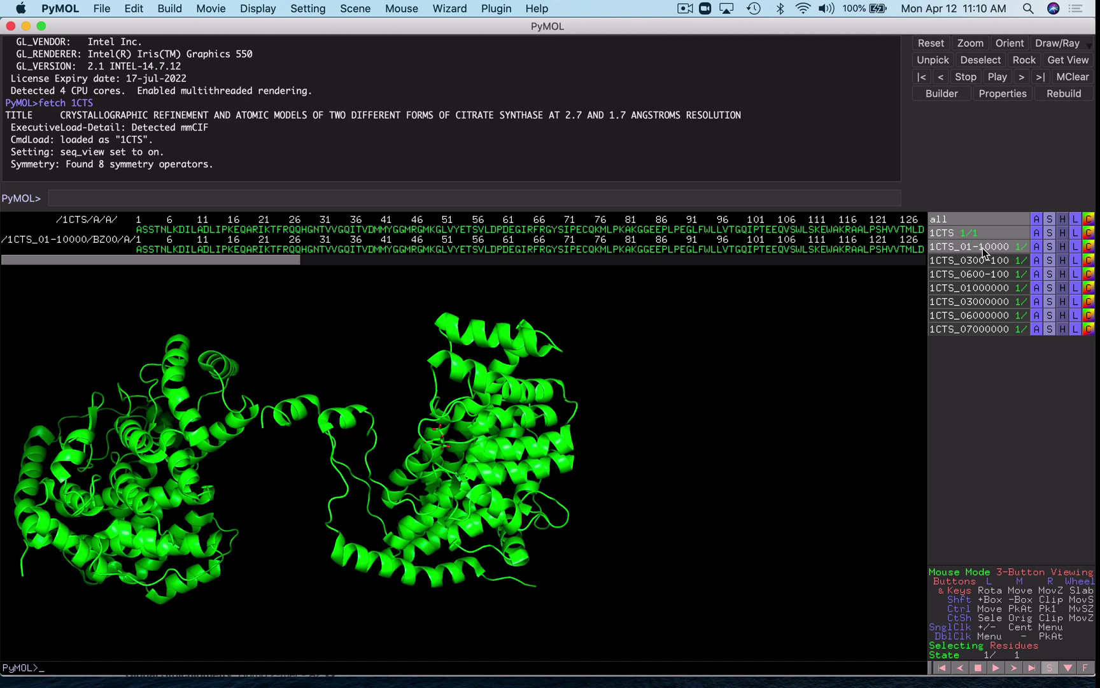
pyautogui.click(983, 248)
pyautogui.click(983, 262)
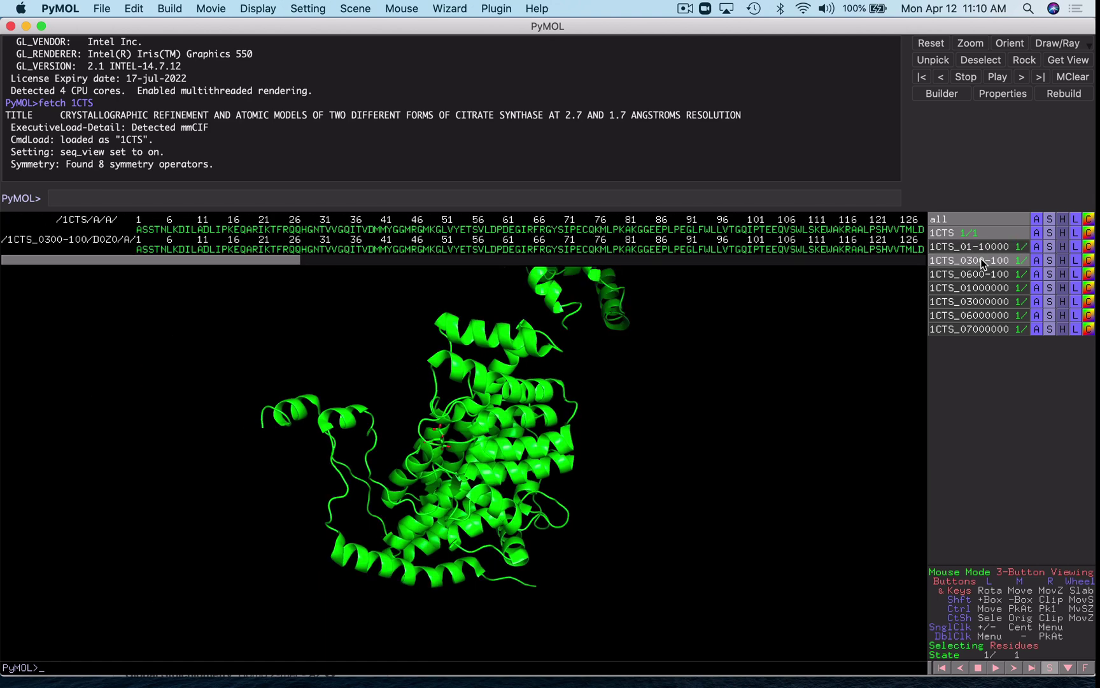
pyautogui.click(983, 262)
pyautogui.click(977, 275)
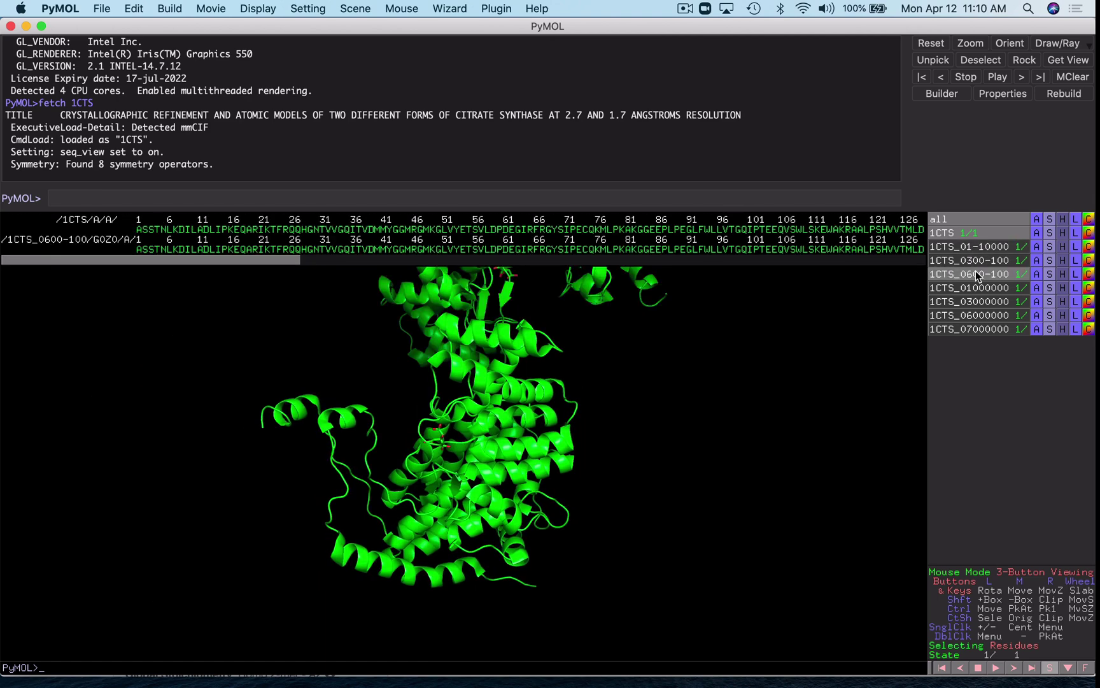
pyautogui.click(975, 271)
# Show the mates 1CTS_01000000, 1CTS_03000000 and 1CTS_06000000 one at a time beside 1CTS to examine how they pack.
pyautogui.click(972, 287)
pyautogui.moveTo(493, 469); pyautogui.dragTo(602, 436)
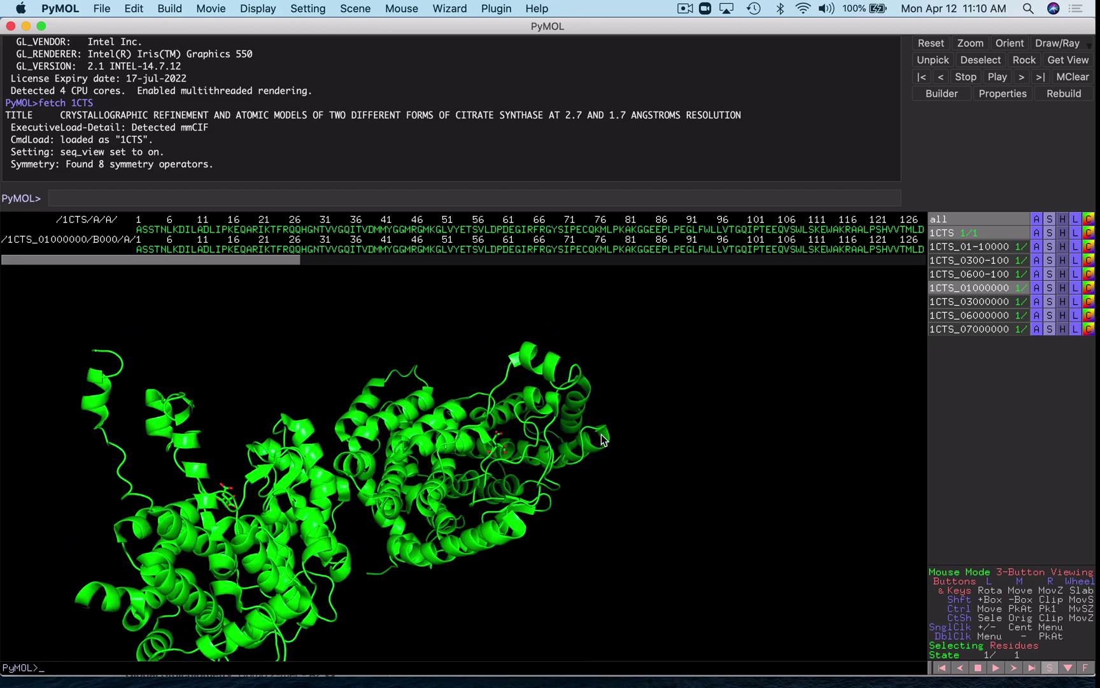
pyautogui.click(973, 288)
pyautogui.click(973, 288)
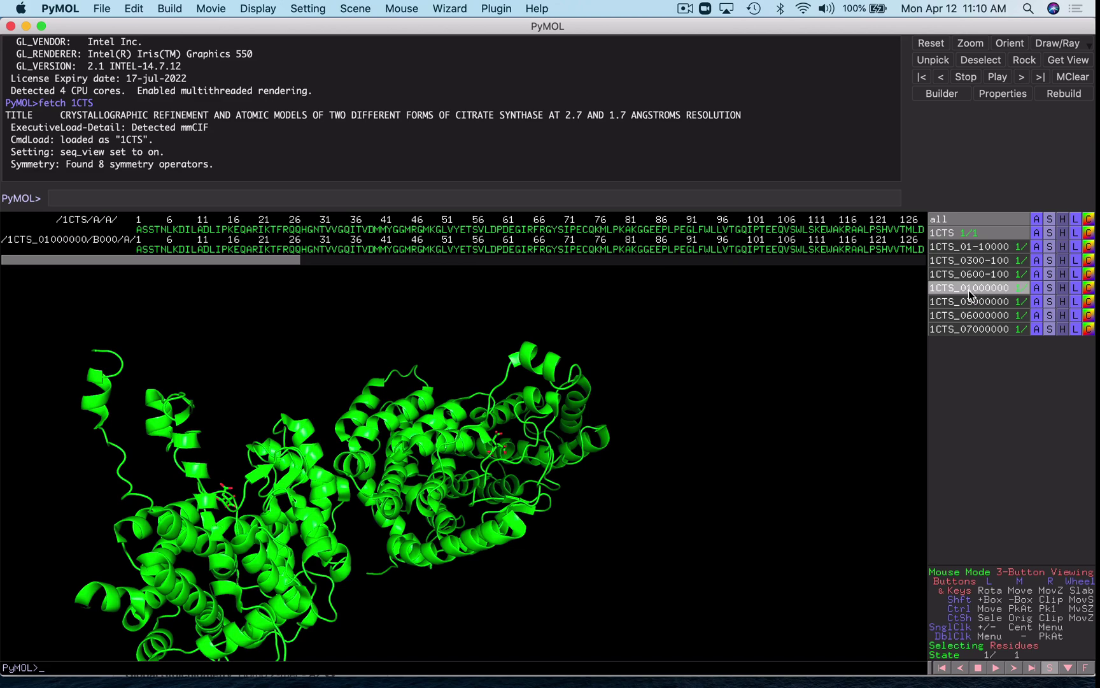
pyautogui.click(970, 290)
pyautogui.click(970, 301)
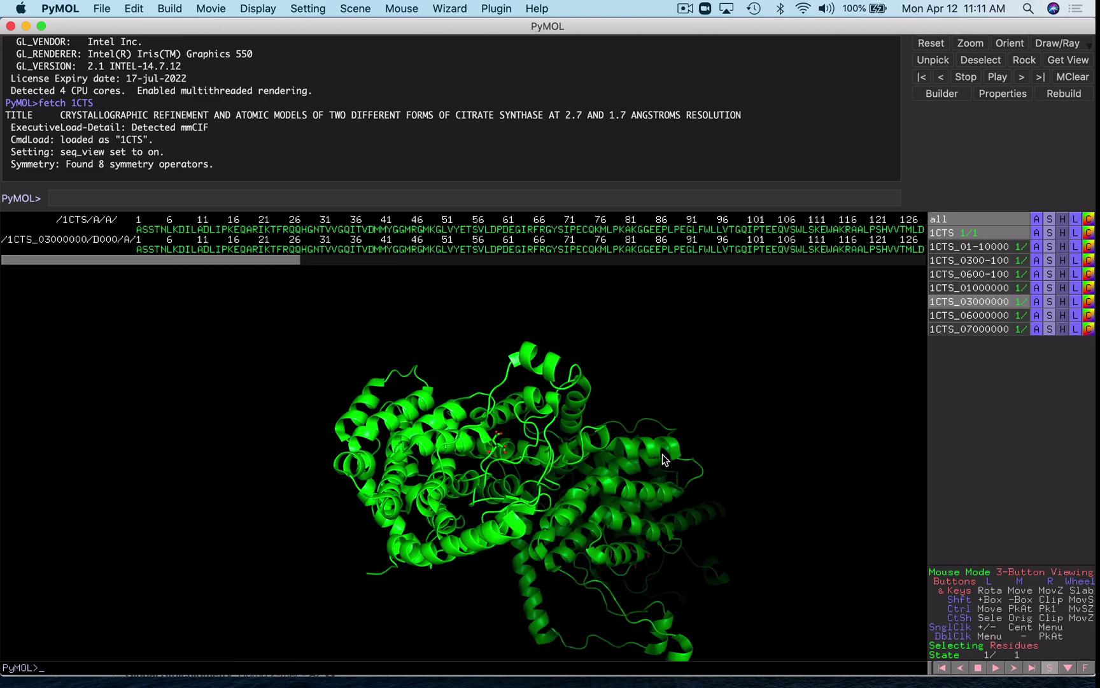
pyautogui.moveTo(651, 460); pyautogui.dragTo(630, 433)
pyautogui.click(959, 303)
pyautogui.click(960, 319)
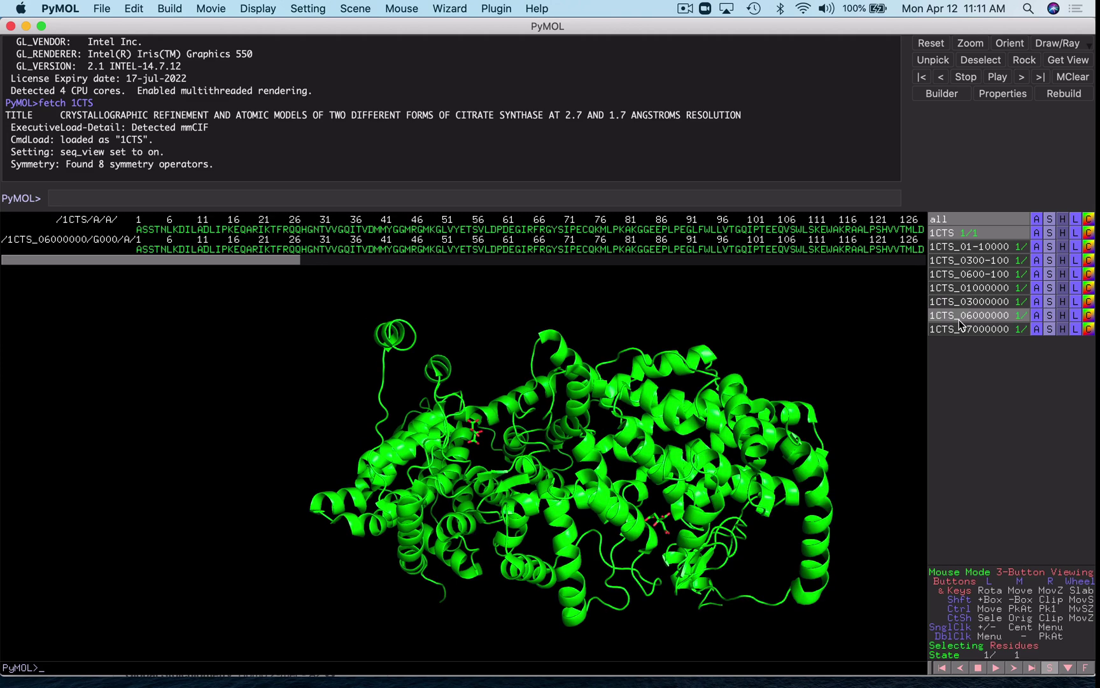
pyautogui.click(960, 320)
# Display the mate 1CTS_07000000 with 1CTS and compare the pair with the biological assembly image on the RCSB PDB page.
pyautogui.click(937, 330)
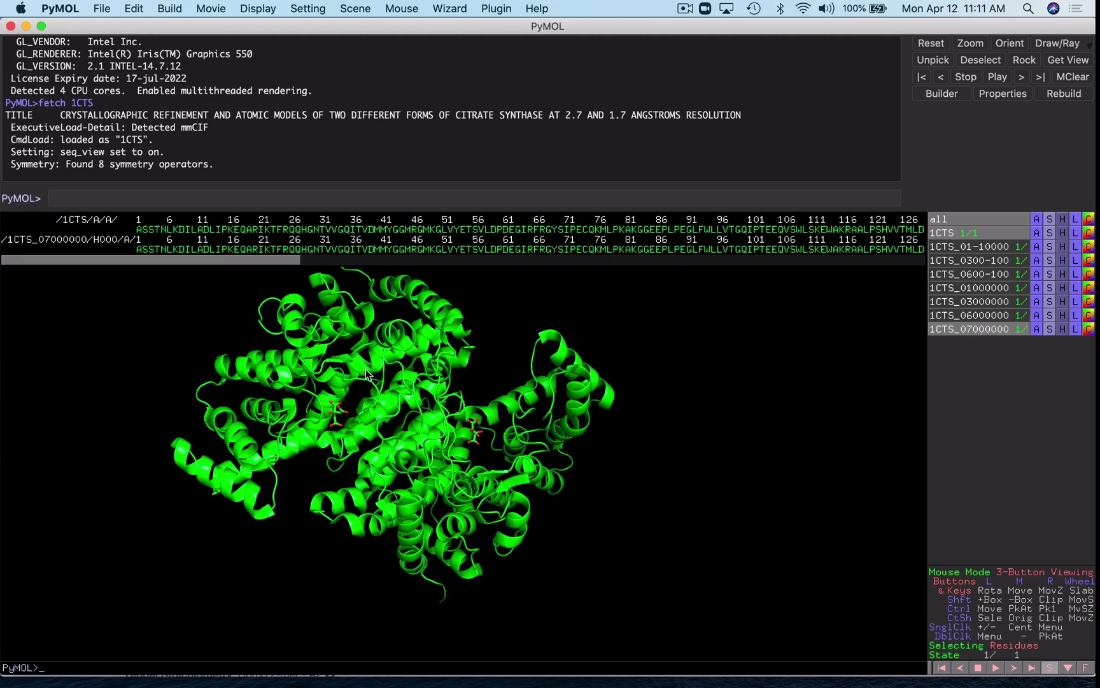
pyautogui.moveTo(343, 385); pyautogui.dragTo(310, 452)
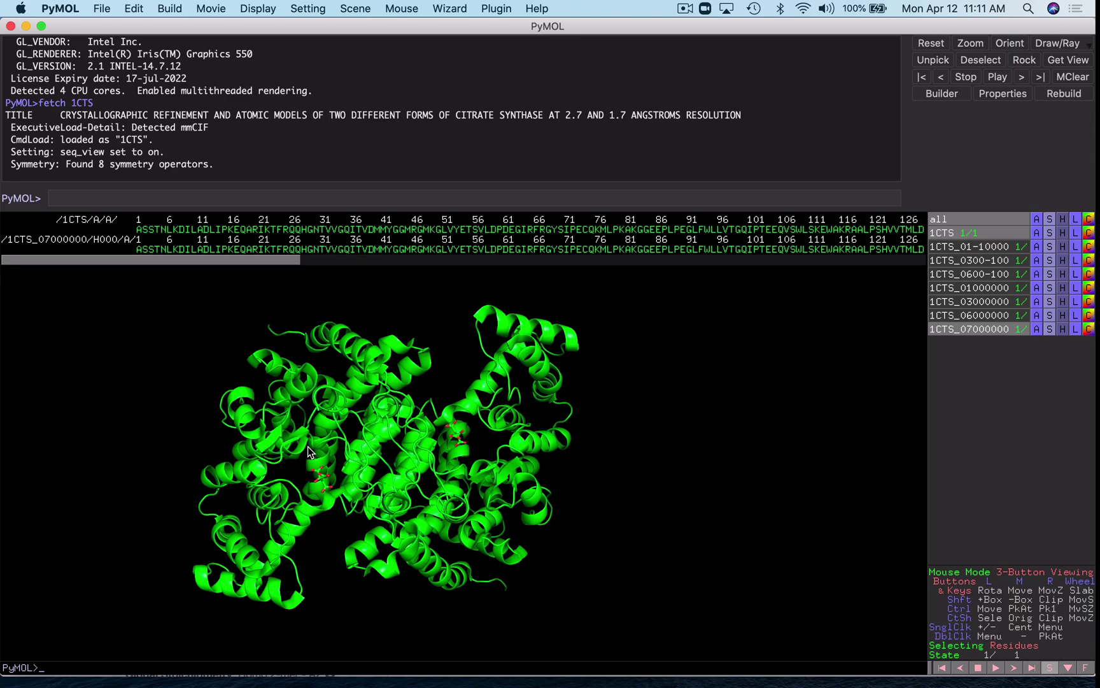
pyautogui.press('super+Tab')
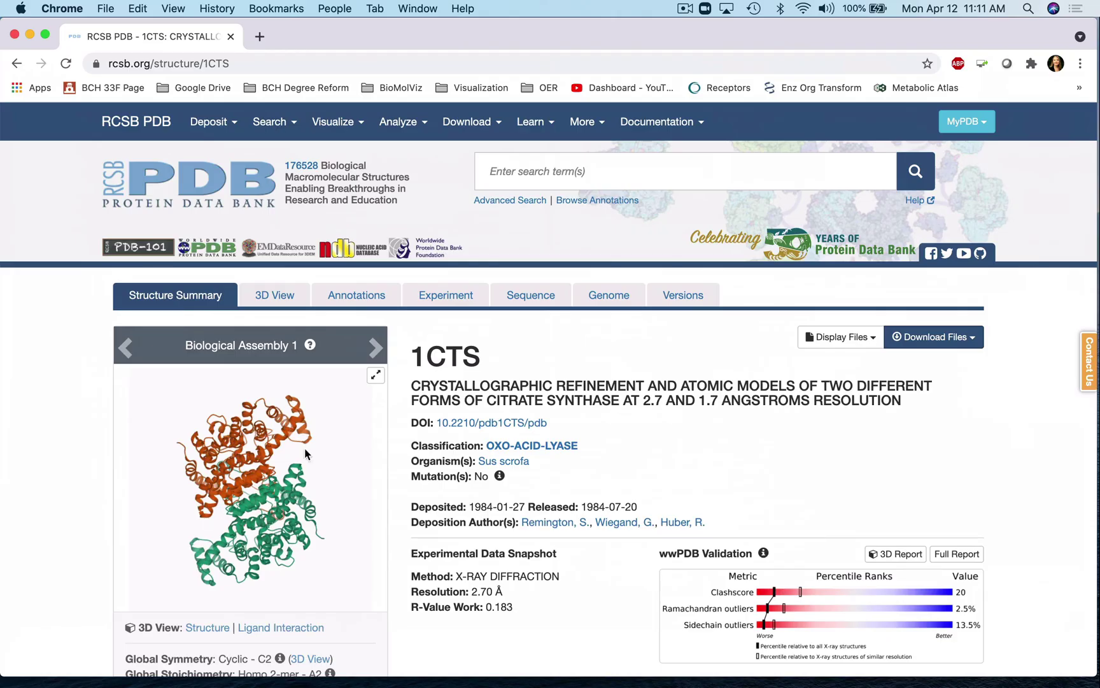
pyautogui.press('super+Tab')
pyautogui.moveTo(311, 451); pyautogui.dragTo(289, 375)
pyautogui.moveTo(363, 385); pyautogui.dragTo(373, 441)
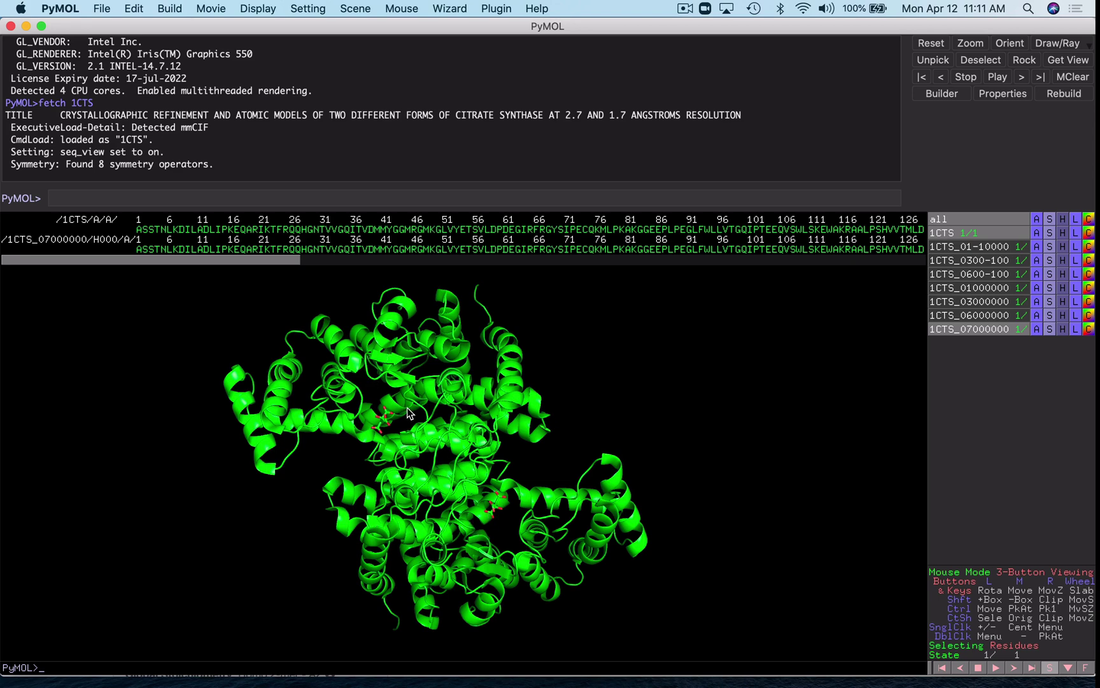
# Color the structures by chain with util.cbc and copy 1CTS_07000000 into the 1CTS object.
pyautogui.press('Return')
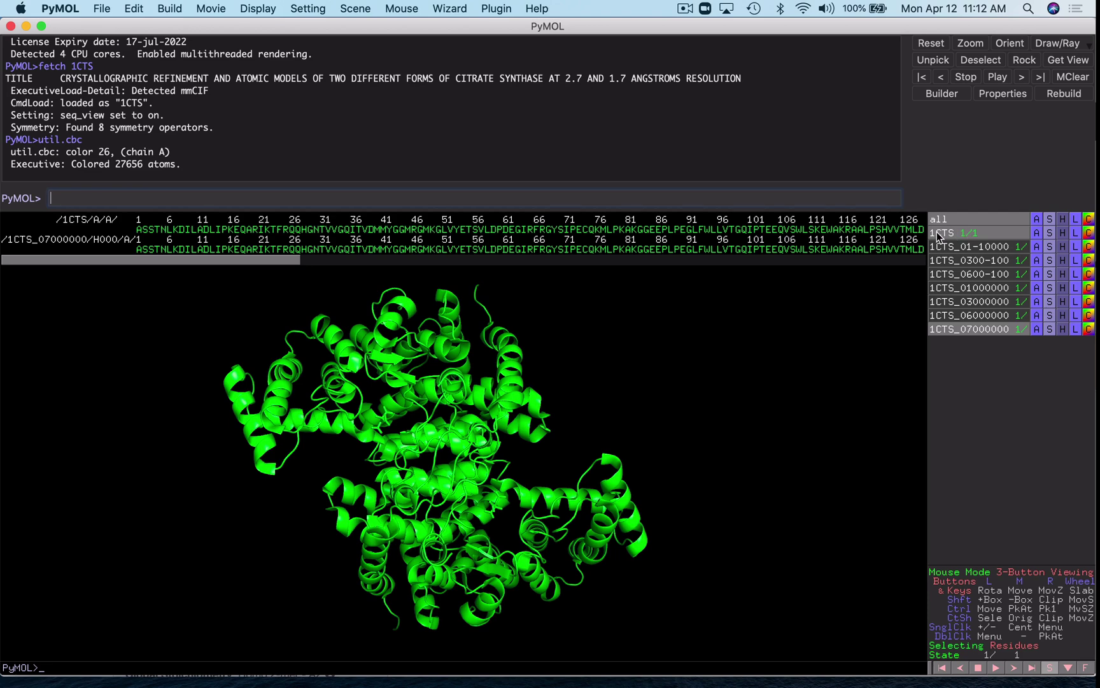
pyautogui.click(1037, 329)
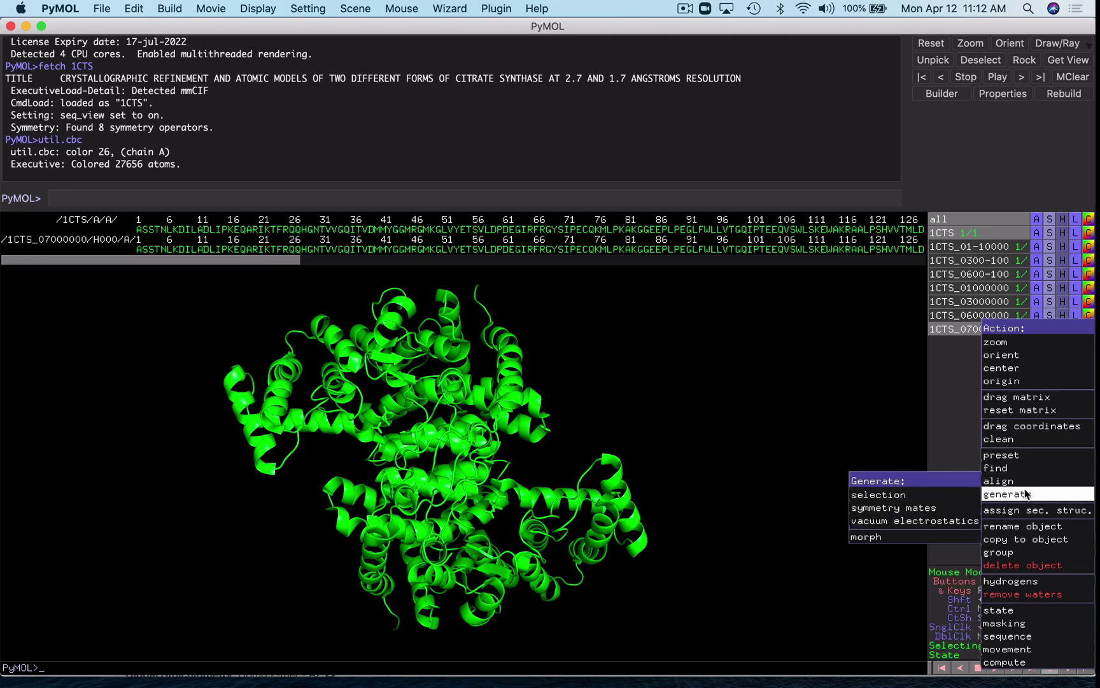
pyautogui.moveTo(1019, 539)
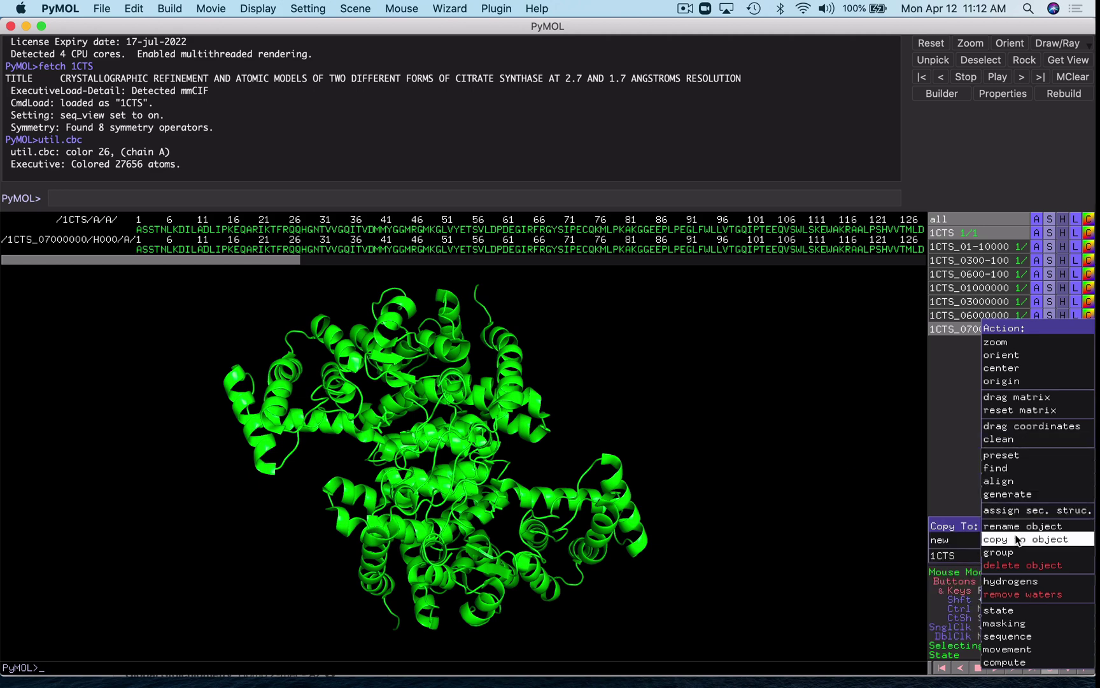
pyautogui.click(957, 555)
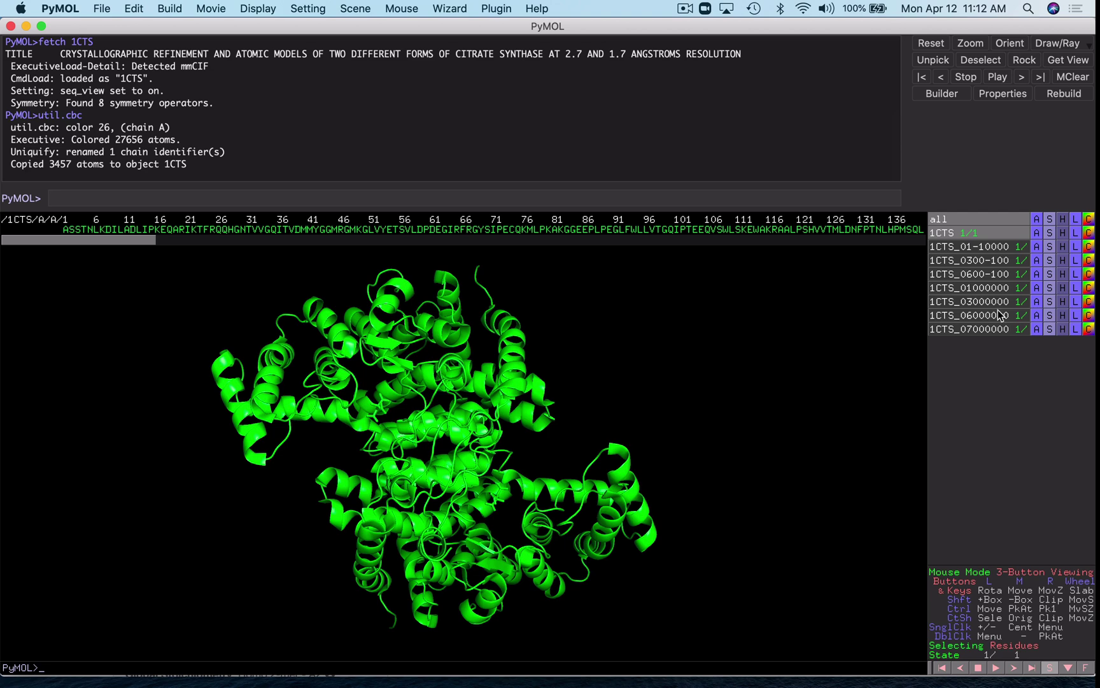
# Delete all seven separate symmetry mate objects, keeping only the 1CTS object.
pyautogui.click(1036, 329)
pyautogui.click(1040, 564)
pyautogui.click(1034, 315)
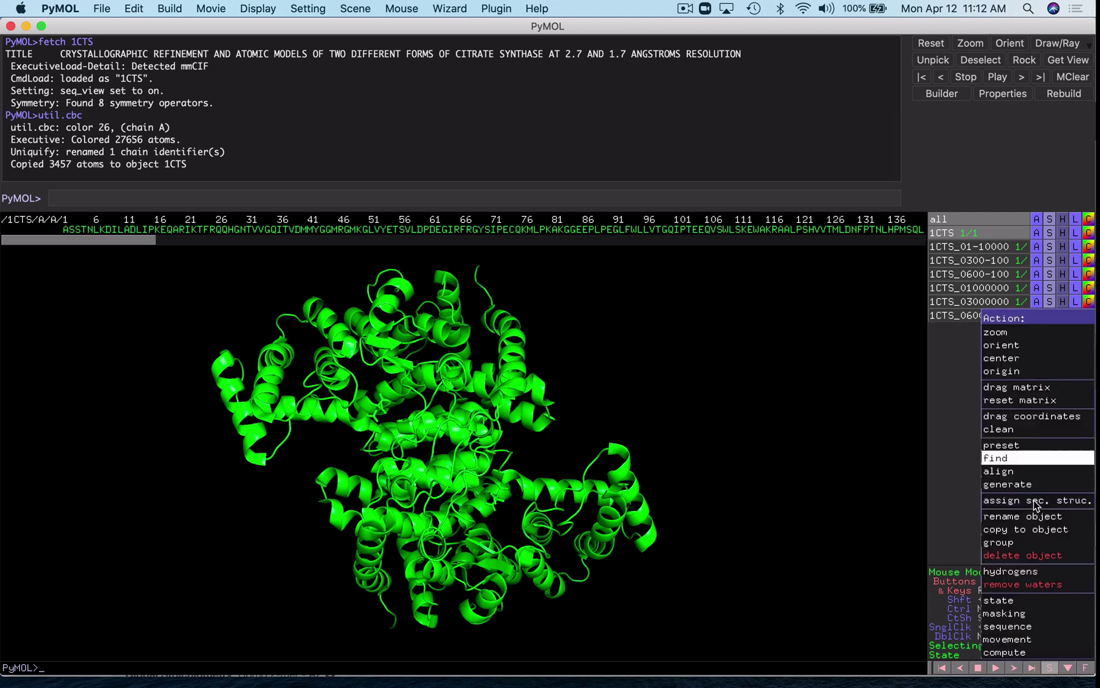
pyautogui.click(1040, 551)
pyautogui.click(1035, 301)
pyautogui.click(1040, 538)
pyautogui.click(1034, 288)
pyautogui.click(1039, 523)
pyautogui.click(1036, 273)
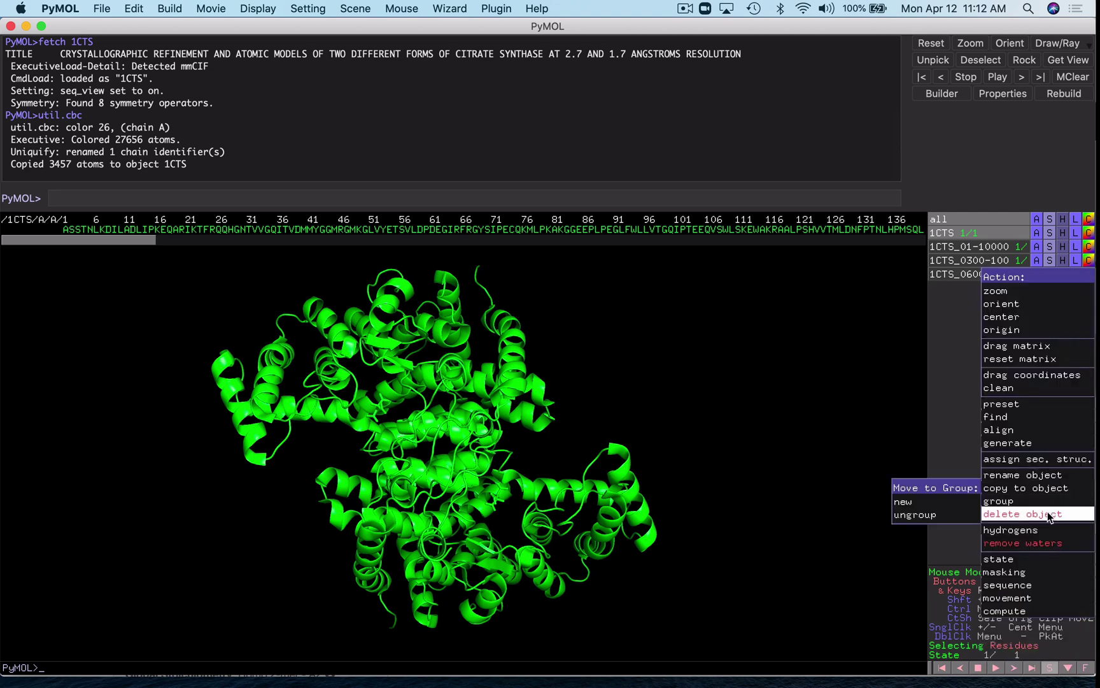
pyautogui.click(1040, 510)
pyautogui.click(1036, 260)
pyautogui.click(1040, 496)
pyautogui.click(1036, 246)
pyautogui.click(1040, 482)
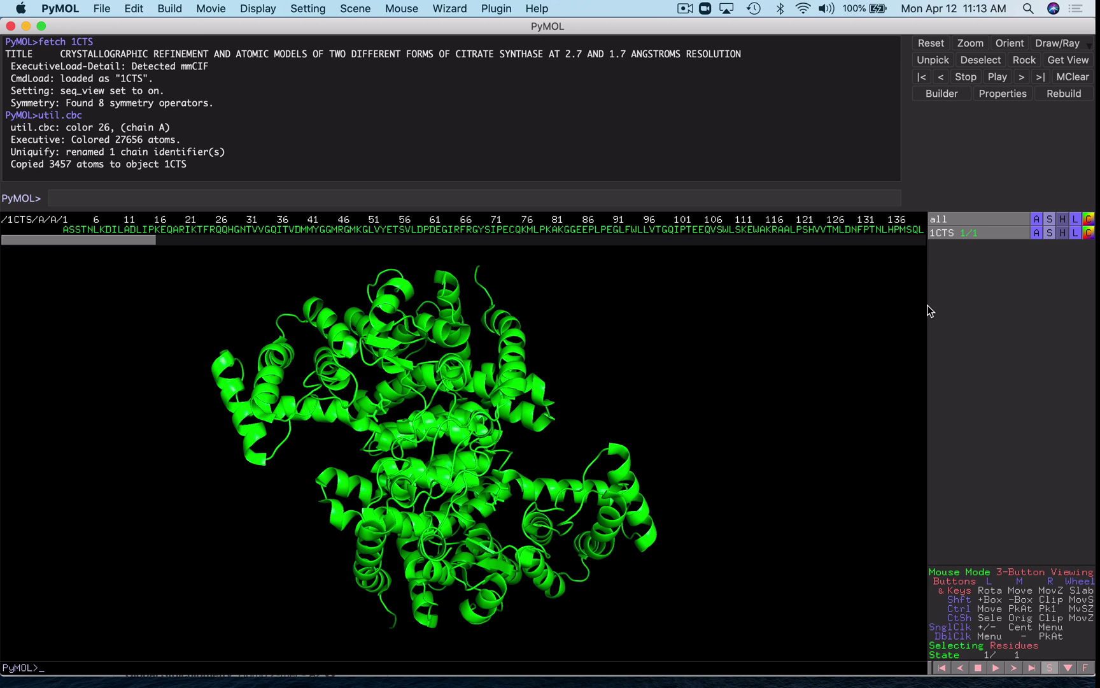
# Fetch the second citrate synthase structure, 1NXE, into the same session.
pyautogui.write('fetc')
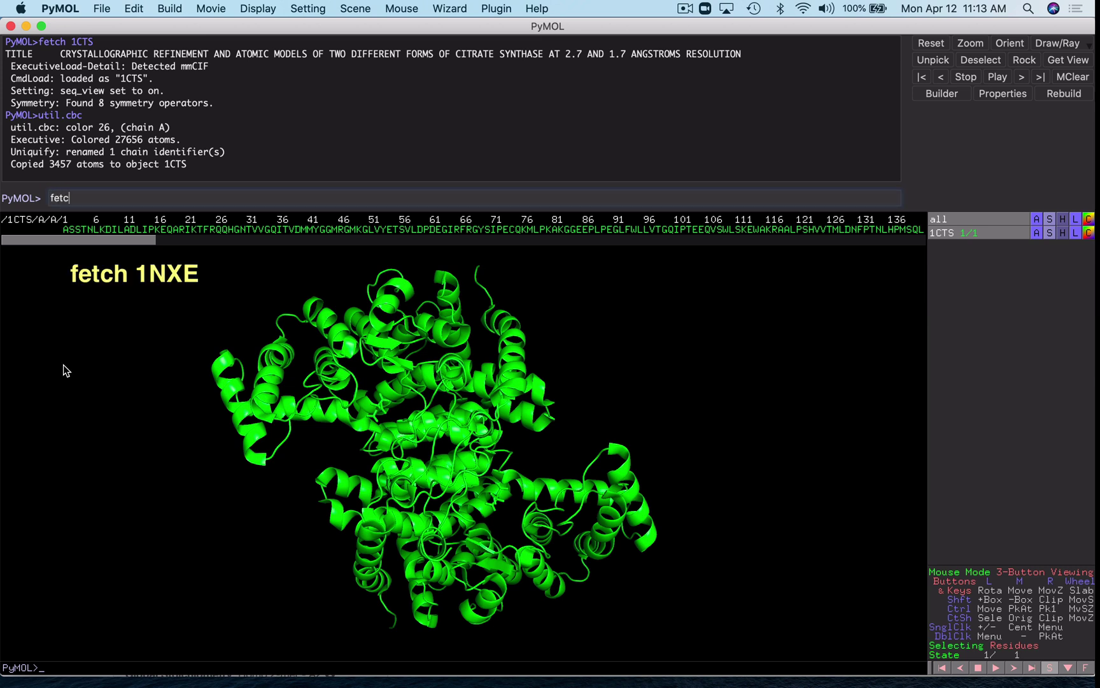
pyautogui.write('h 1NXE')
pyautogui.press('Return')
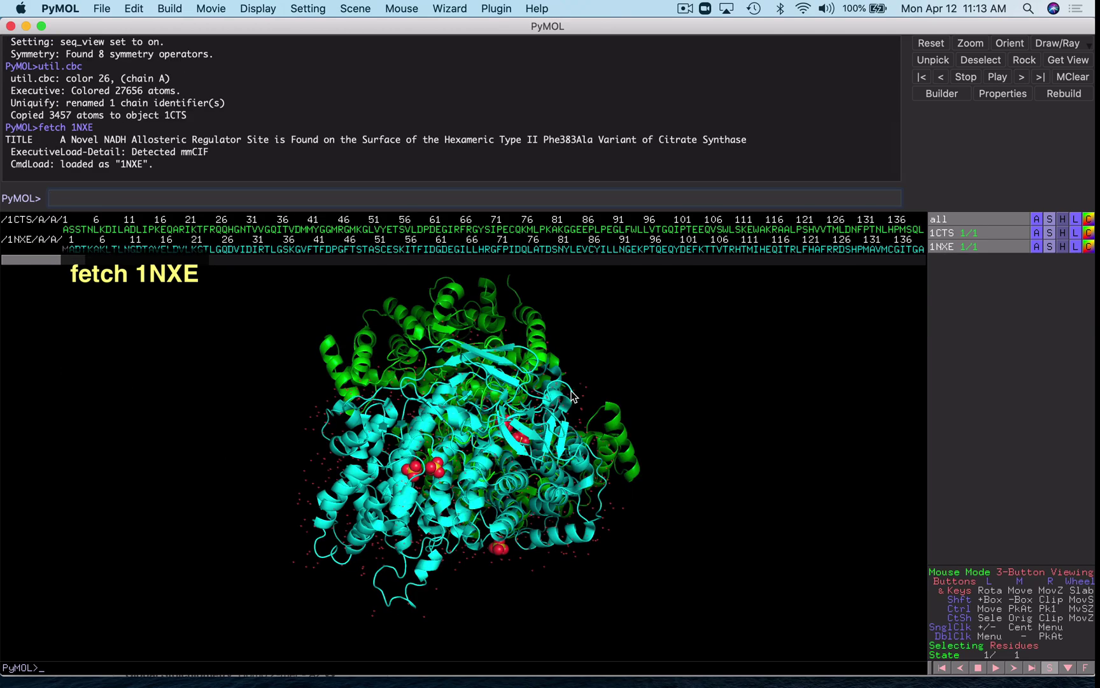
# Superpose 1CTS onto 1NXE with the super command.
pyautogui.moveTo(446, 419); pyautogui.dragTo(428, 331)
pyautogui.click(400, 198)
pyautogui.write('super 1CTS')
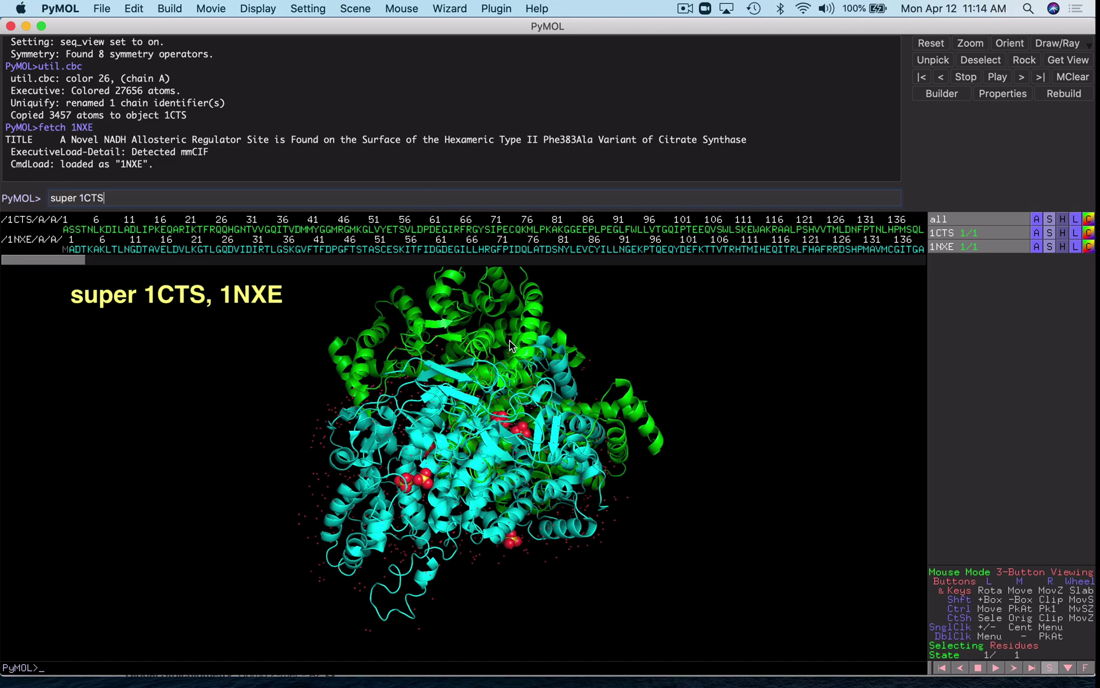
pyautogui.write(', 1NXE')
pyautogui.press('Return')
# Examine the superposed structures, displaying 1NXE alone and 1CTS alone in turn to compare them.
pyautogui.moveTo(510, 357); pyautogui.dragTo(414, 468)
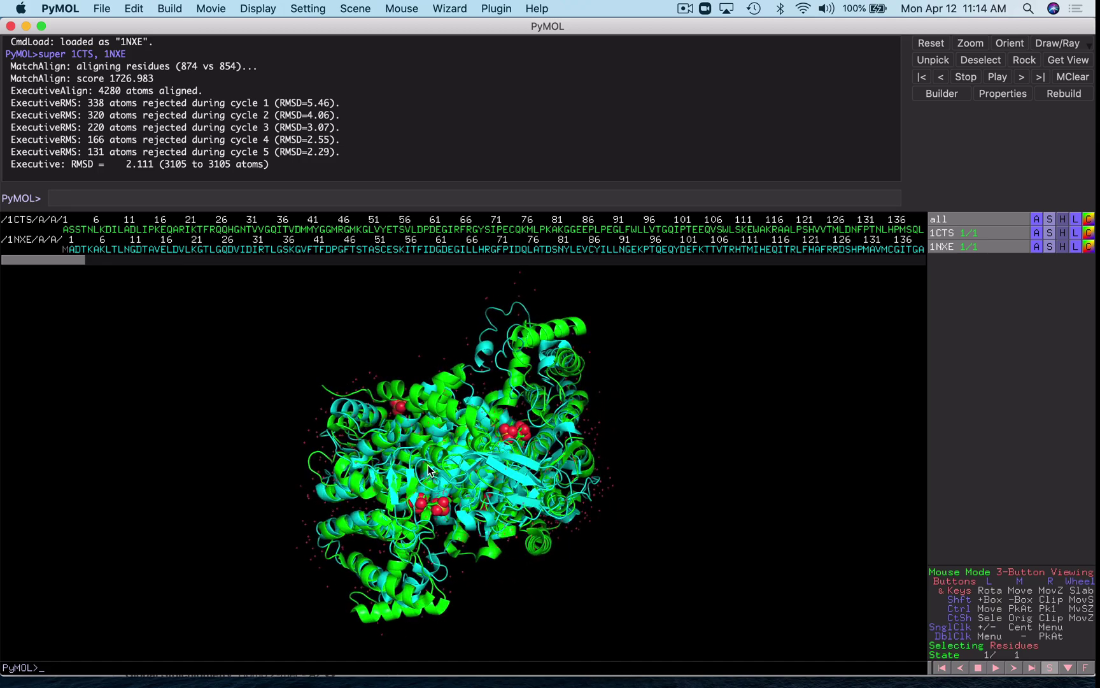
pyautogui.moveTo(428, 470); pyautogui.dragTo(261, 489)
pyautogui.click(983, 234)
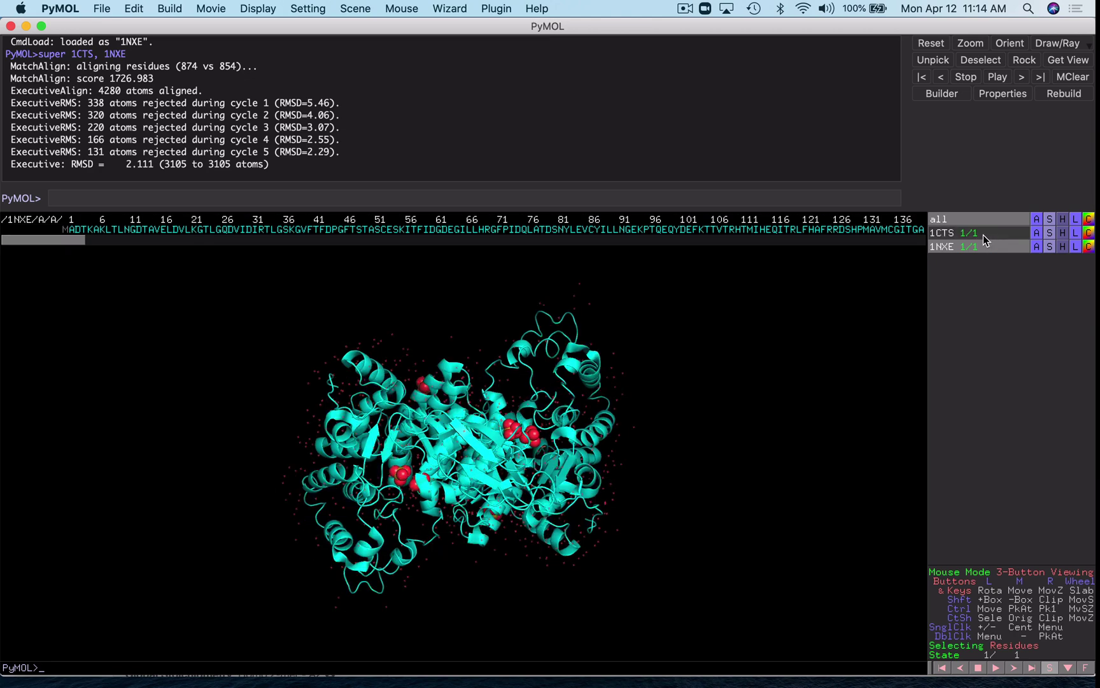
pyautogui.click(984, 235)
pyautogui.click(981, 245)
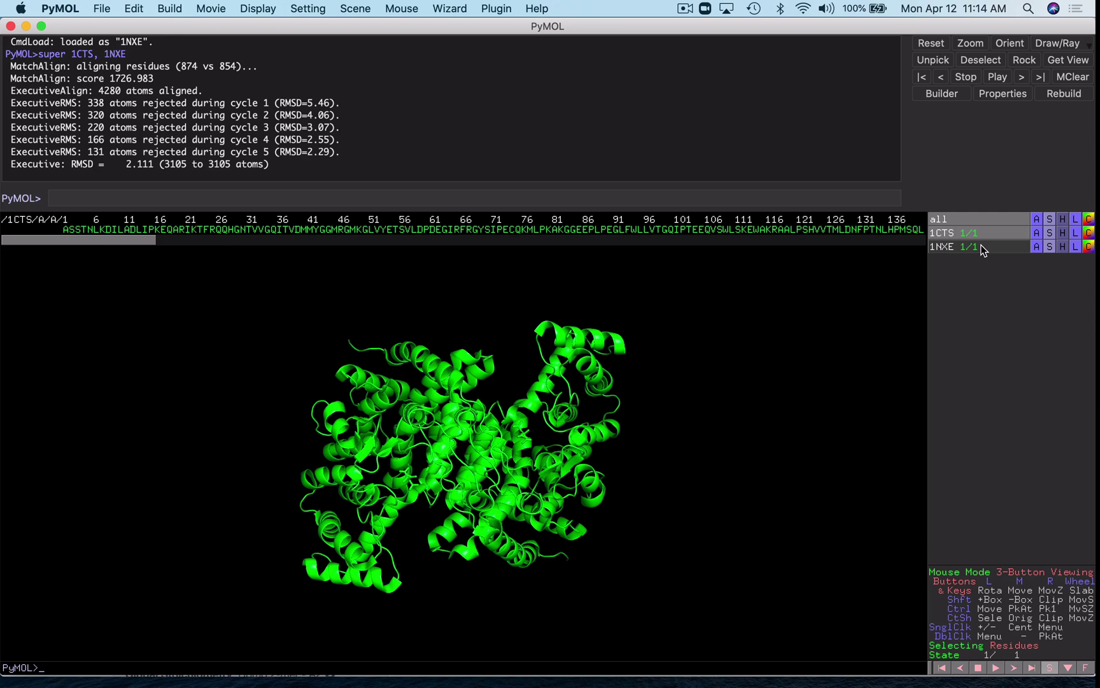